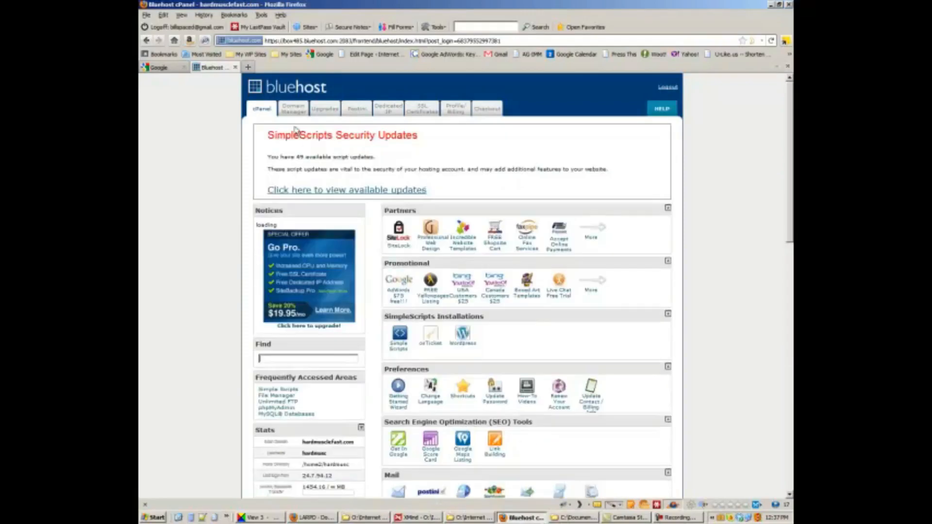
Step: Load the Namecheap website in a new browser tab
{"action": "left_click", "coordinate": [248, 68]}
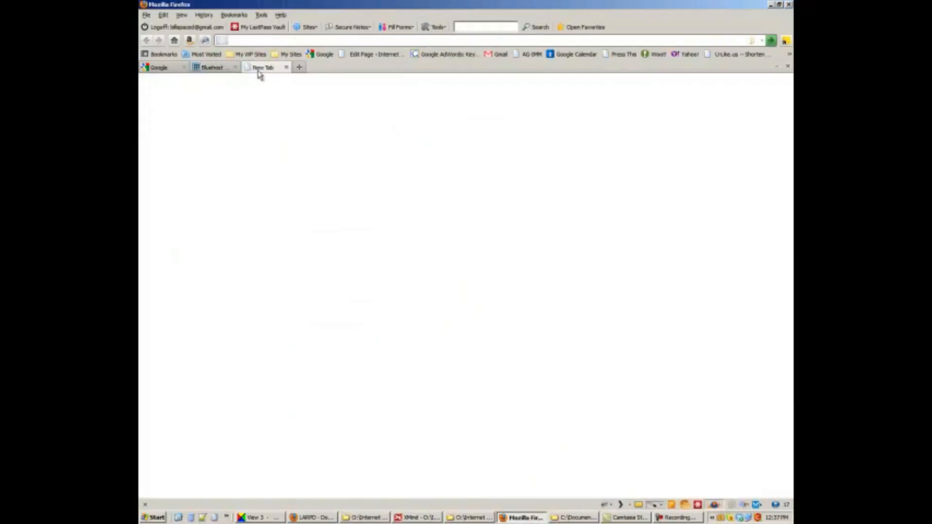
{"action": "type", "text": "namecheap"}
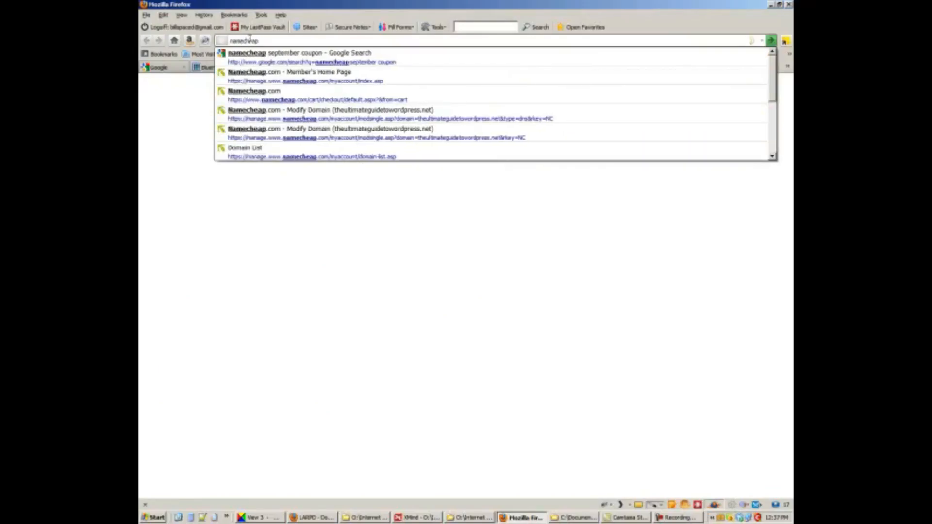
{"action": "key", "text": "Return"}
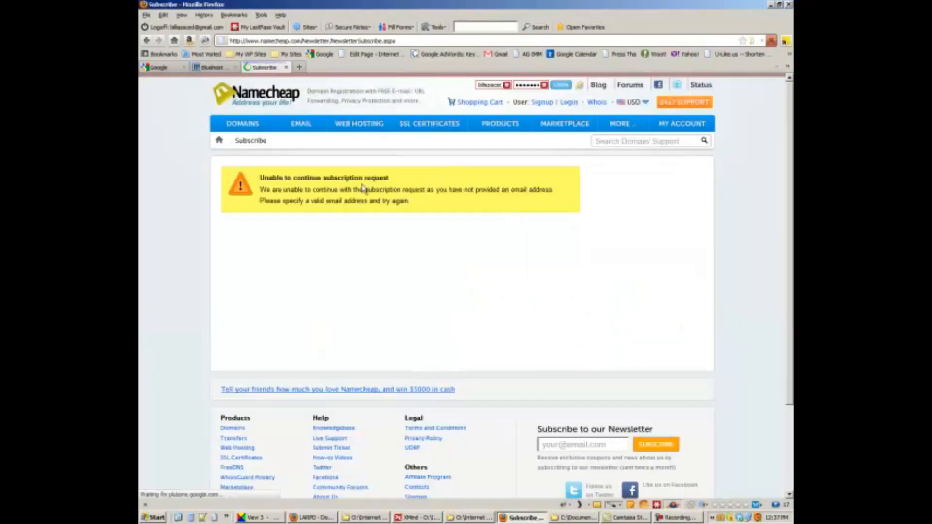
Step: Log in through My Account > Manage Domains and review the registered domain list
{"action": "left_click", "coordinate": [243, 124]}
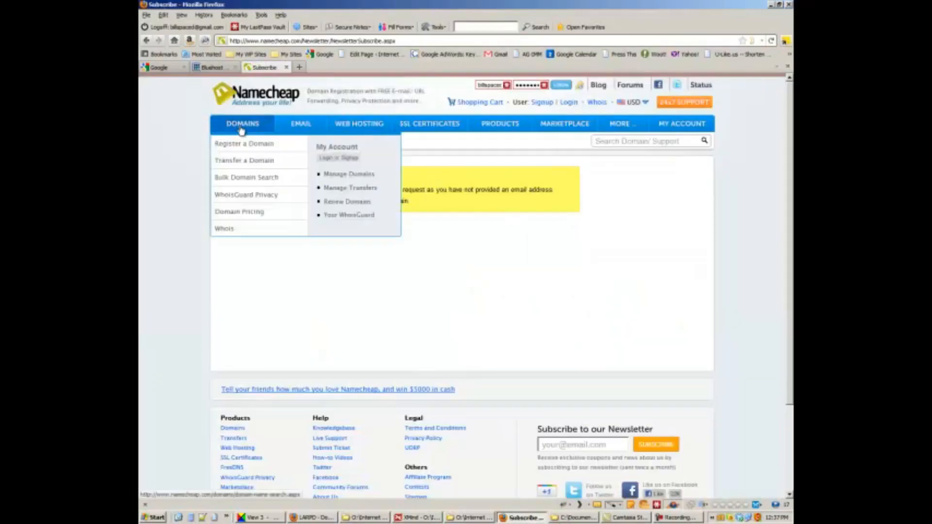
{"action": "mouse_move", "coordinate": [685, 127]}
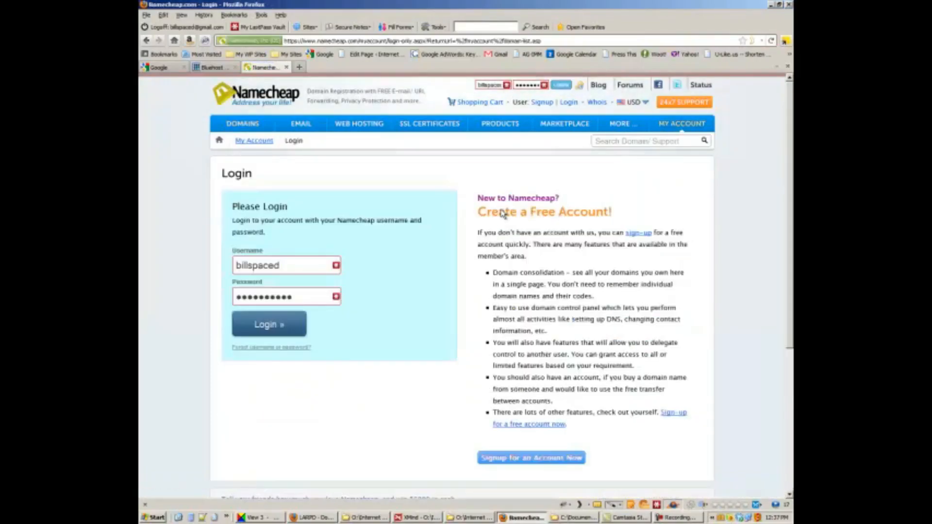
{"action": "left_click", "coordinate": [267, 330]}
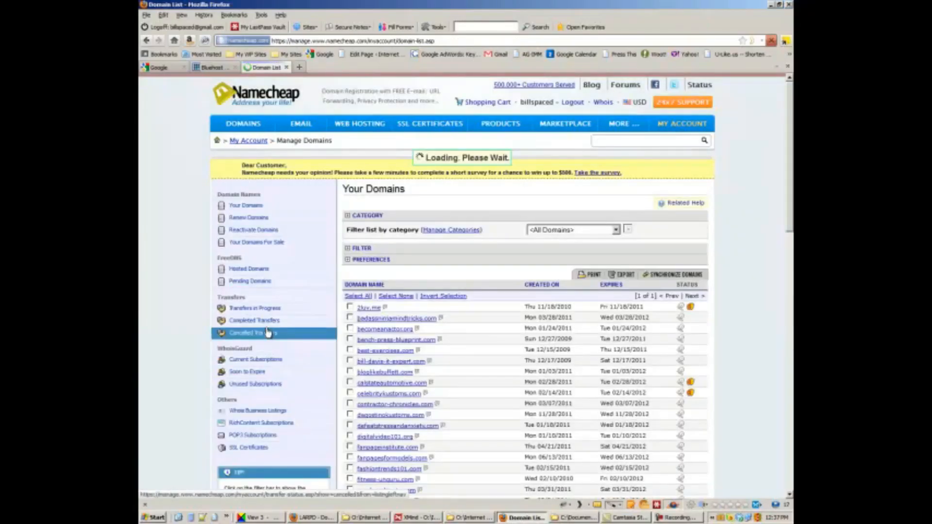
{"action": "scroll", "coordinate": [416, 434], "scroll_direction": "down", "scroll_amount": 15}
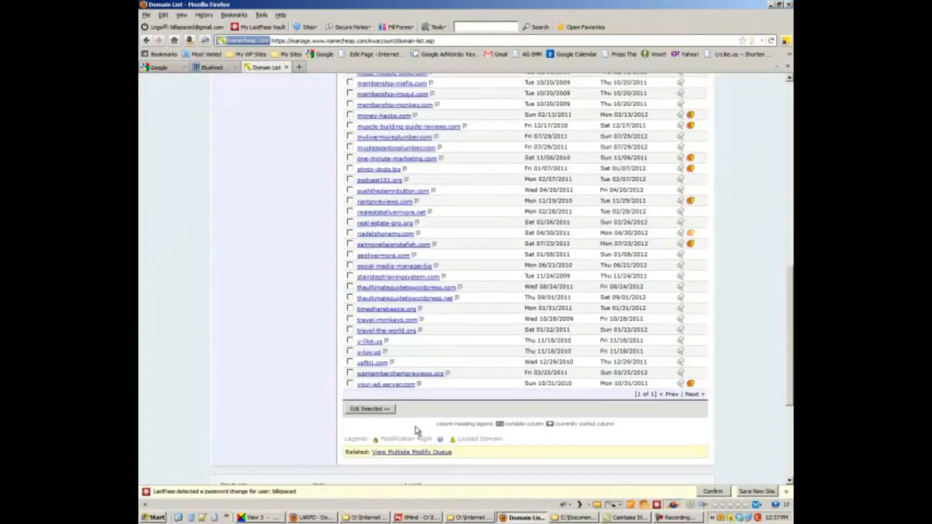
{"action": "scroll", "coordinate": [381, 378], "scroll_direction": "up", "scroll_amount": 4}
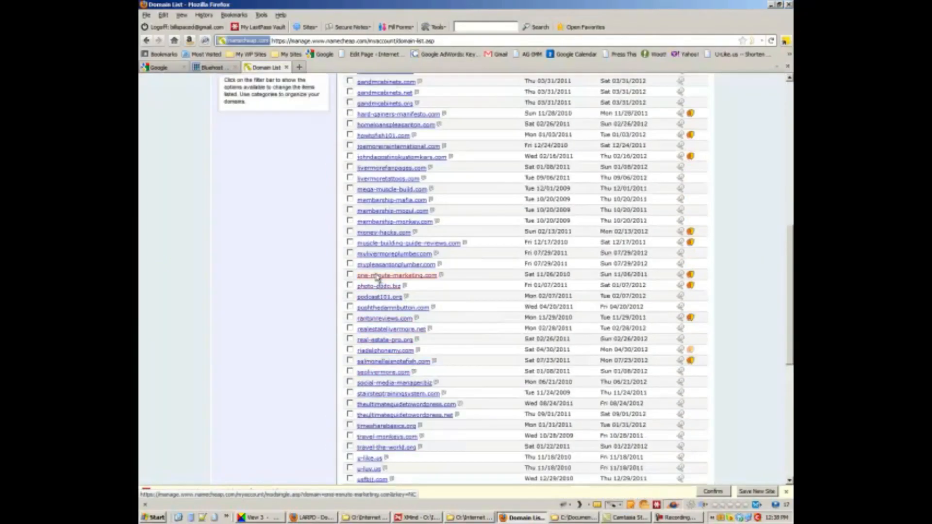
Step: Set livermoretattoos.com's custom nameservers to ns1.bluehost.com and ns2.bluehost.com and save
{"action": "left_click", "coordinate": [384, 180]}
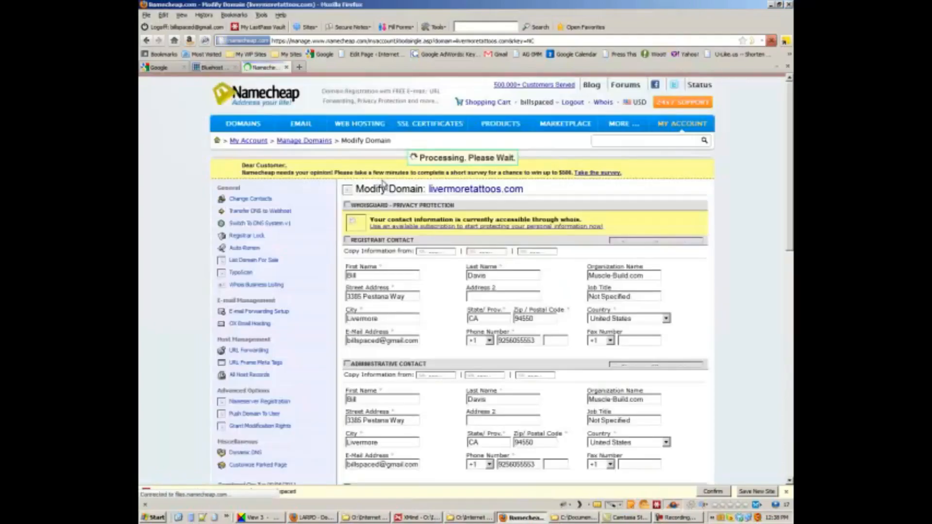
{"action": "left_click", "coordinate": [261, 217]}
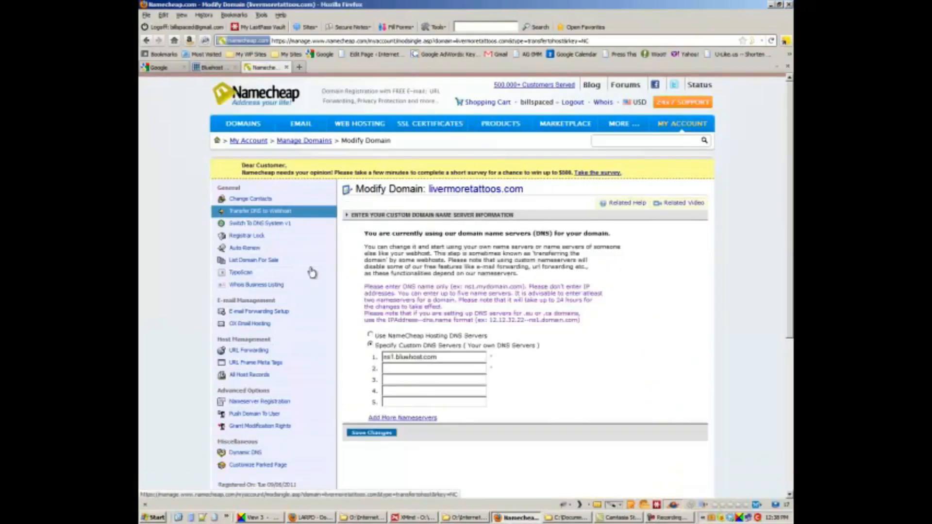
{"action": "left_click", "coordinate": [387, 368]}
{"action": "type", "text": "ns1.bluehost.com"}
{"action": "key", "text": "Delete"}
{"action": "type", "text": "2"}
{"action": "left_click", "coordinate": [364, 434]}
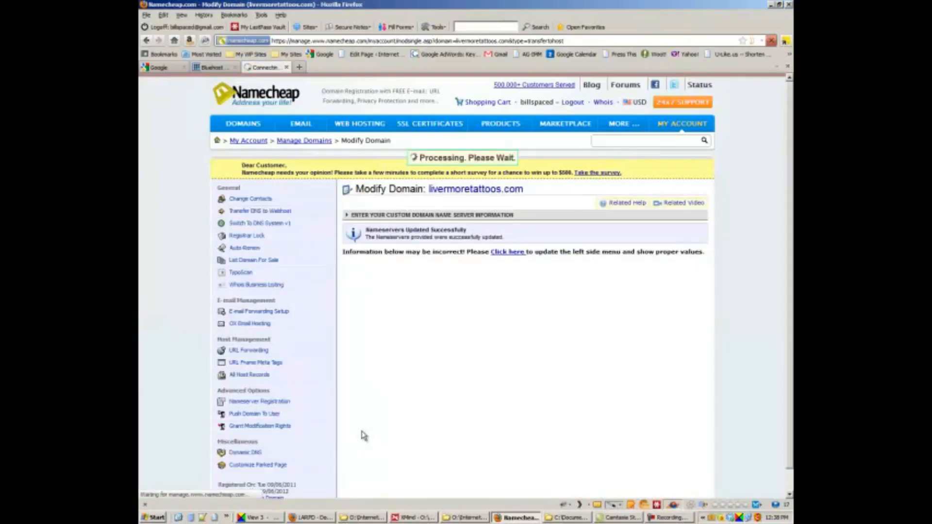
Step: Load livermoretattoos.com in a new tab and revisit it after checking the Namecheap settings
{"action": "left_click", "coordinate": [300, 68]}
{"action": "type", "text": "livermore"}
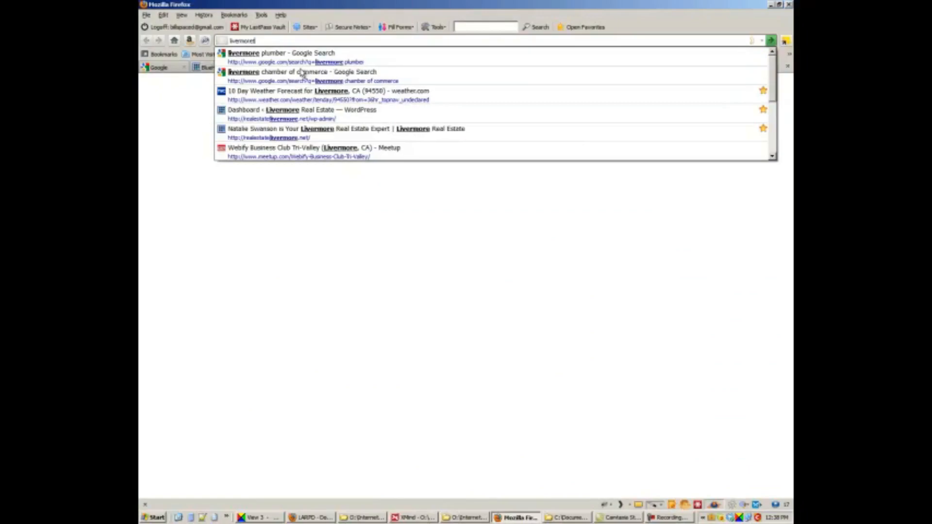
{"action": "type", "text": "tattoos.com"}
{"action": "key", "text": "Return"}
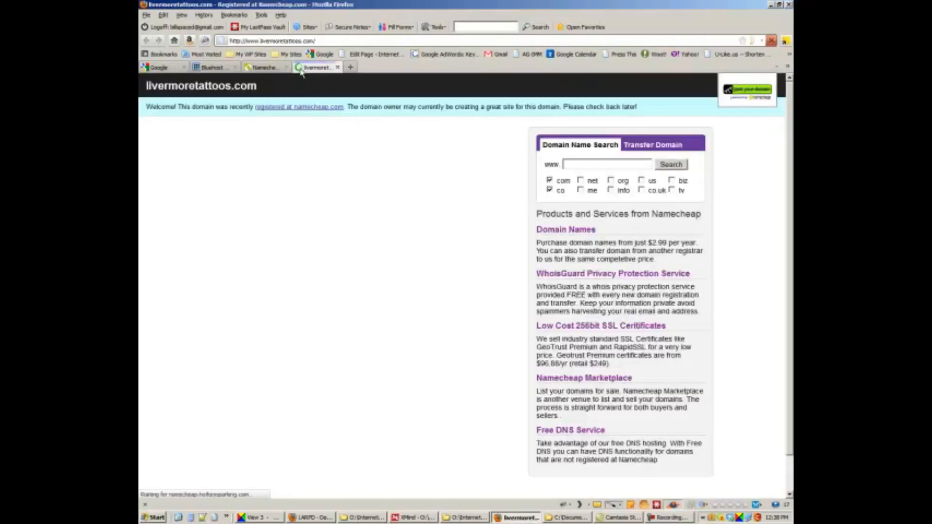
{"action": "left_click", "coordinate": [264, 67]}
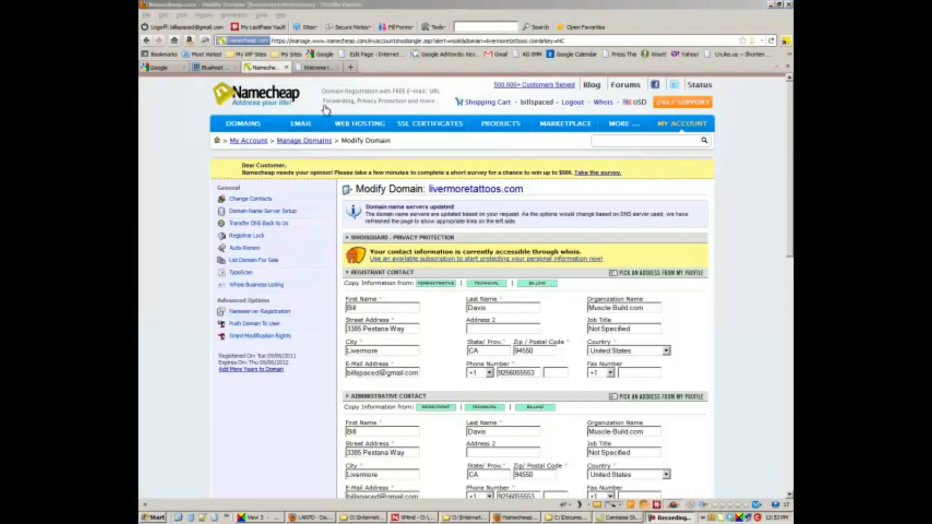
{"action": "left_click", "coordinate": [315, 68]}
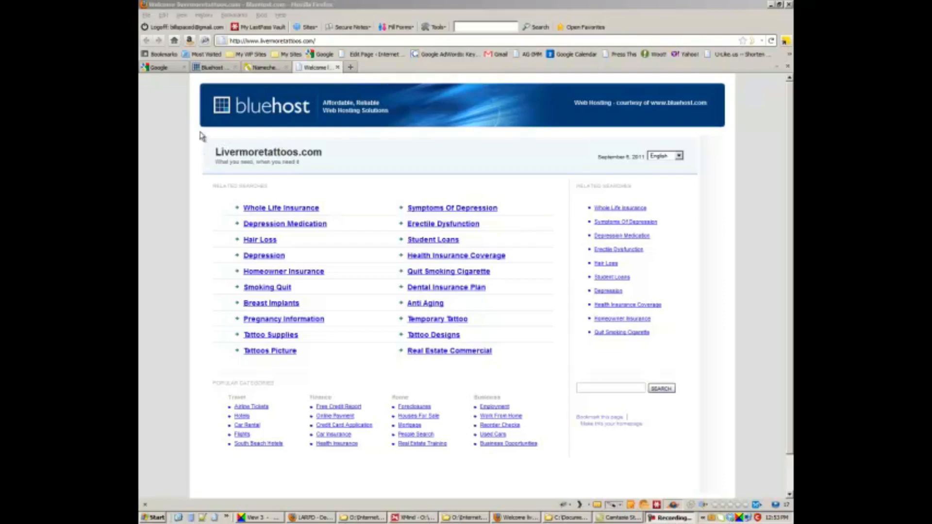
Step: Open the Addon Domains form from the Domains section of Bluehost cPanel
{"action": "left_click", "coordinate": [214, 68]}
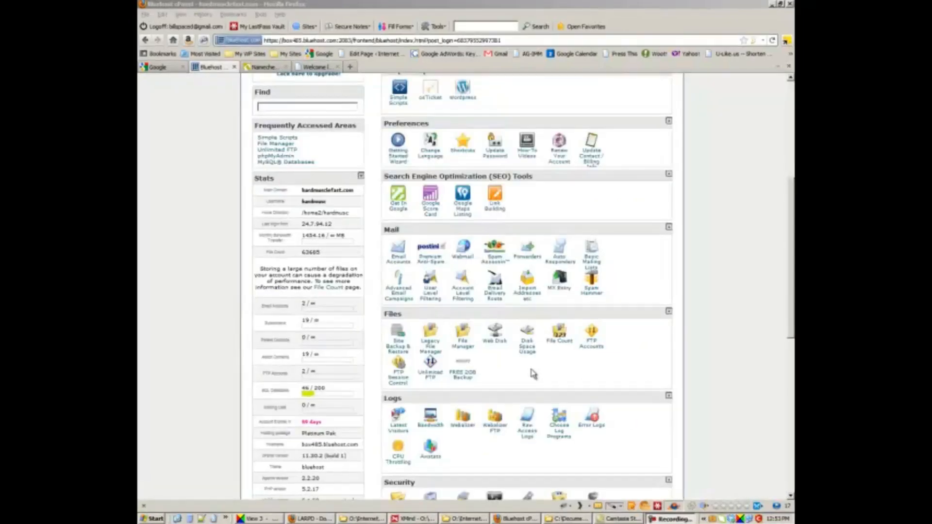
{"action": "scroll", "coordinate": [727, 362], "scroll_direction": "down", "scroll_amount": 10}
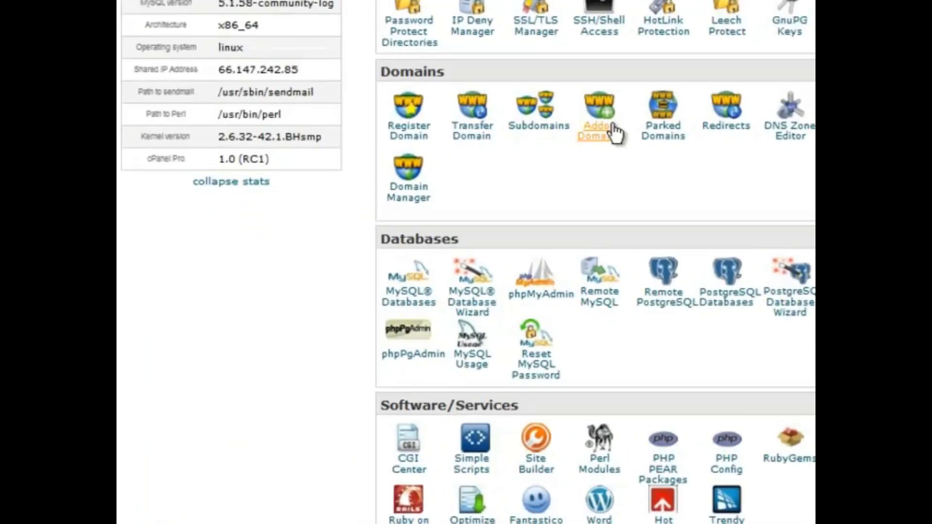
{"action": "left_click", "coordinate": [503, 274]}
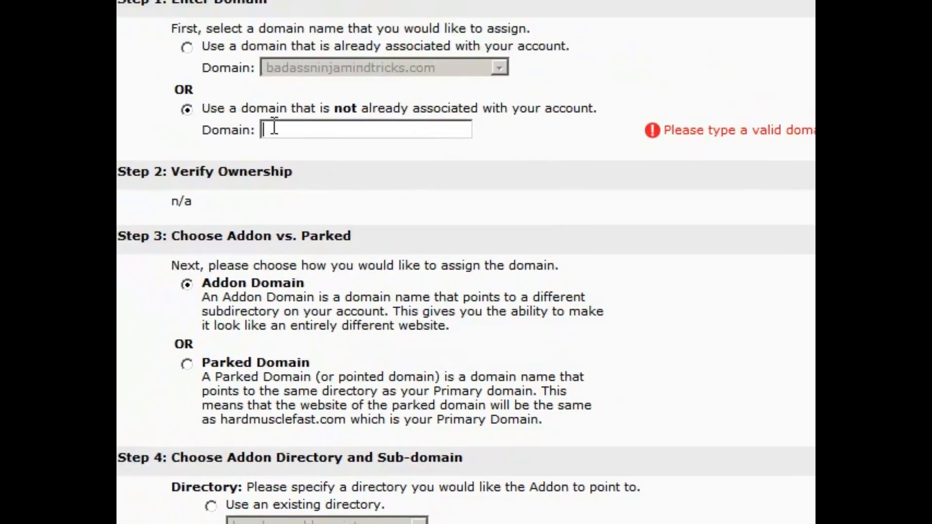
Step: Enter livermoretattoos.com as the addon domain, keeping the new livermoretattoos directory and subdomain
{"action": "type", "text": "livermor"}
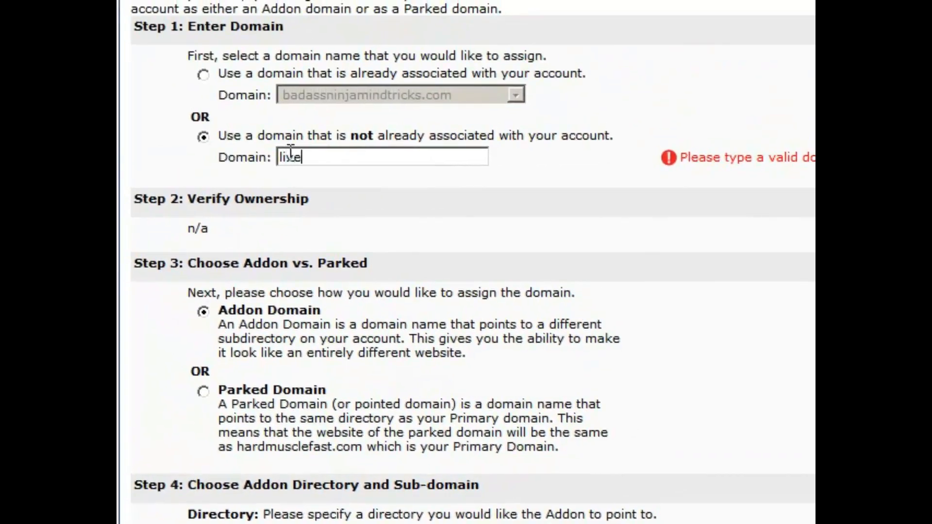
{"action": "type", "text": "etattoos.com"}
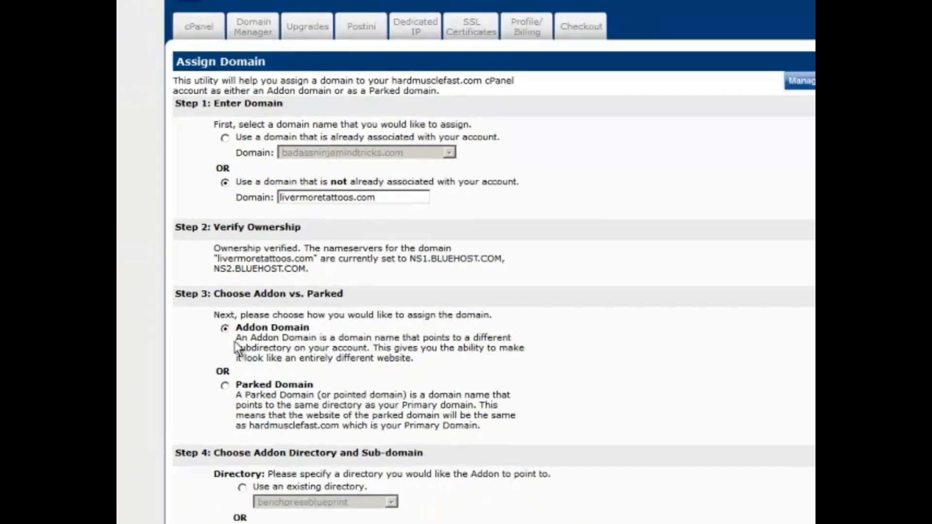
{"action": "scroll", "coordinate": [225, 391], "scroll_direction": "down", "scroll_amount": 2}
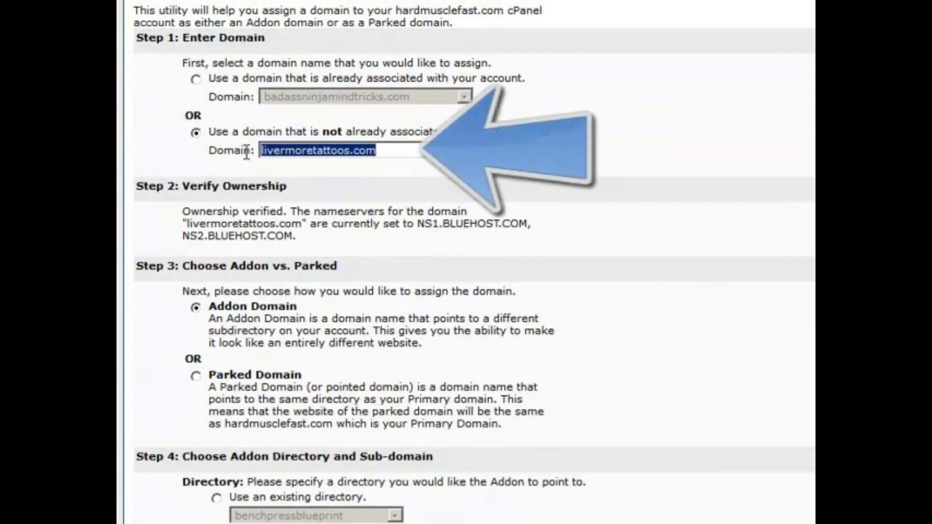
{"action": "left_click", "coordinate": [180, 328]}
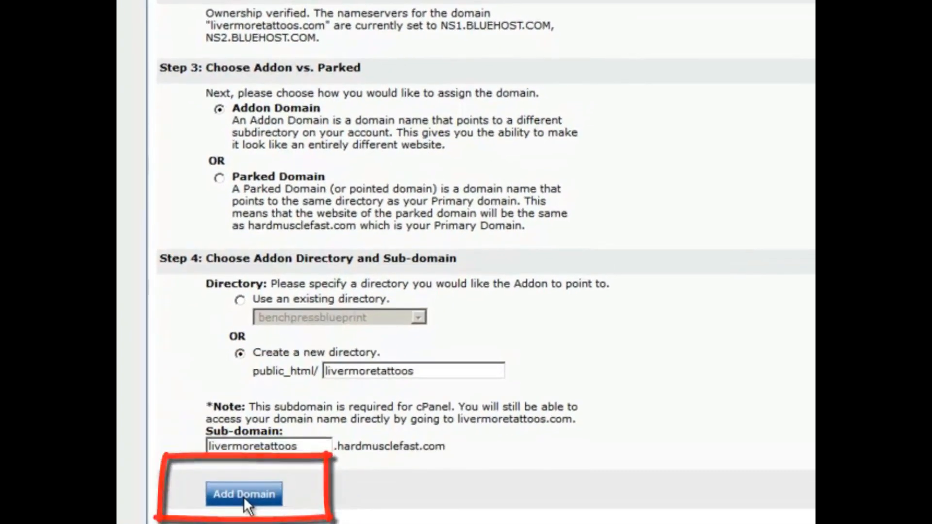
Step: Add livermoretattoos.com as an addon domain and return to cPanel's Software/Services section
{"action": "left_click", "coordinate": [244, 497]}
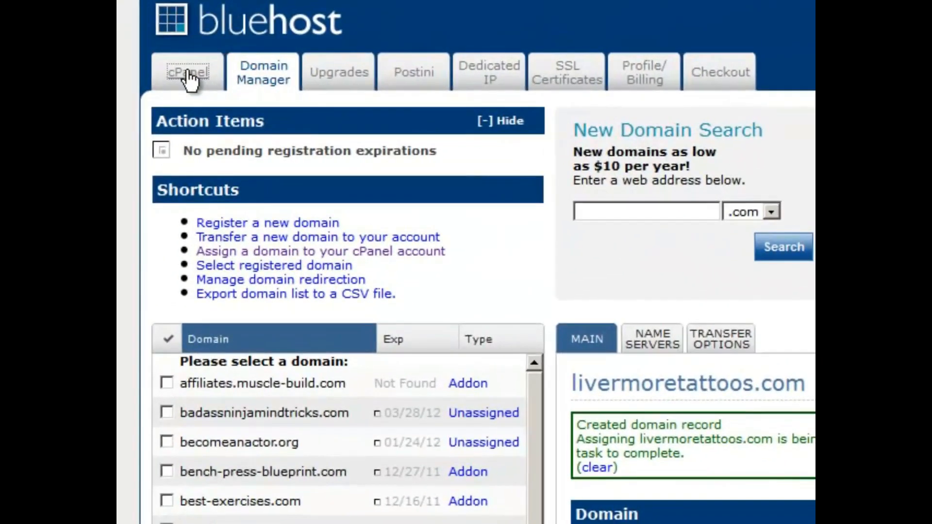
{"action": "left_click", "coordinate": [202, 76]}
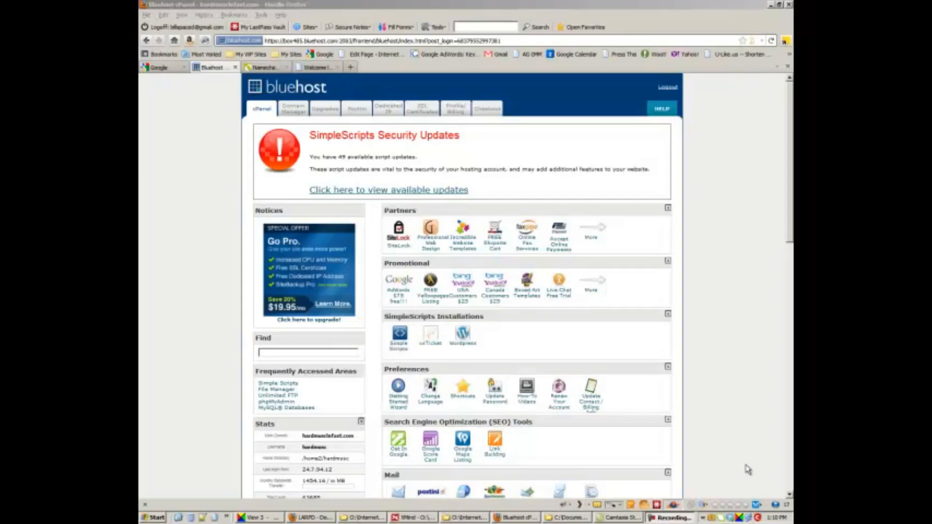
{"action": "scroll", "coordinate": [714, 447], "scroll_direction": "down", "scroll_amount": 15}
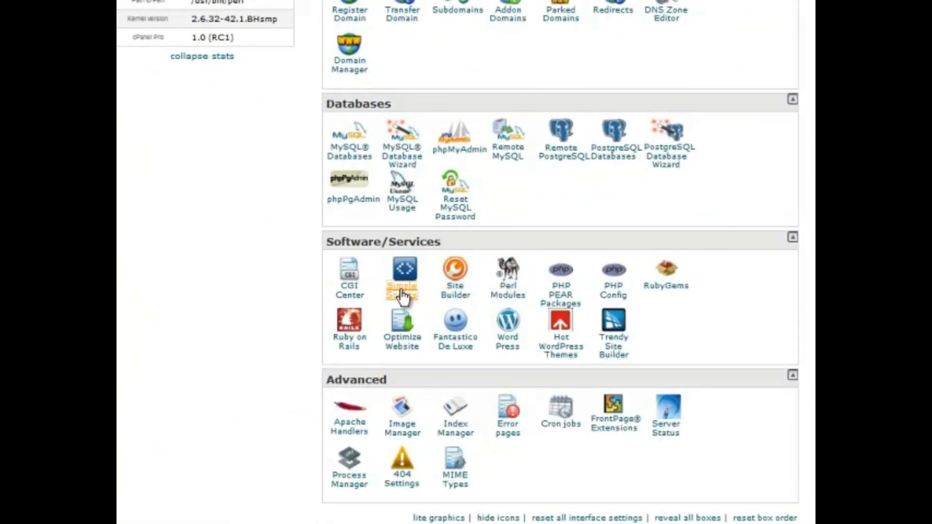
Step: Start a new WordPress 3.2.1 installation from the SimpleScripts Blogs catalog
{"action": "left_click", "coordinate": [402, 294]}
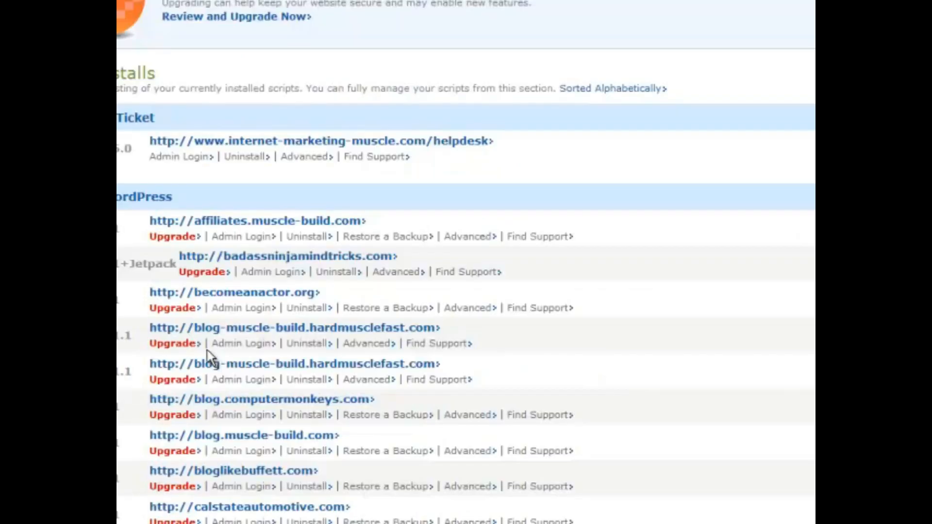
{"action": "scroll", "coordinate": [272, 349], "scroll_direction": "down", "scroll_amount": 10}
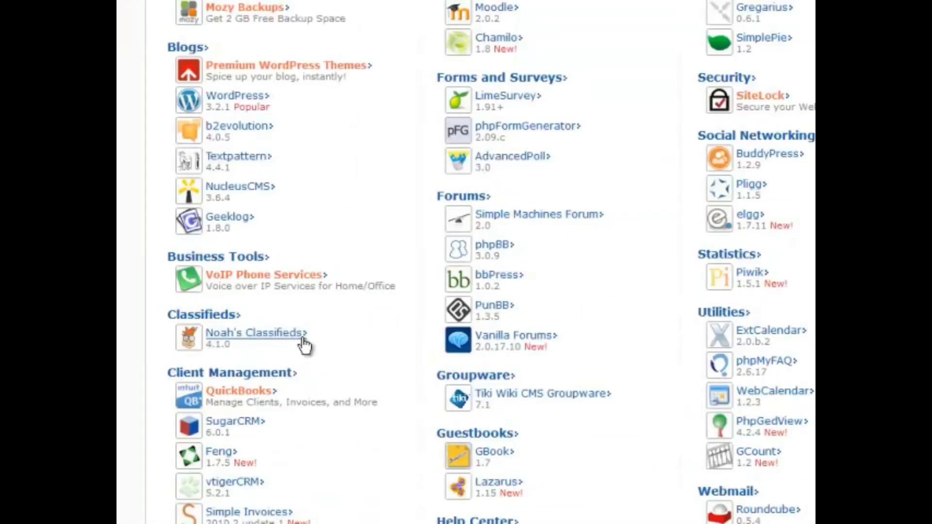
{"action": "left_click", "coordinate": [238, 97]}
{"action": "scroll", "coordinate": [244, 100], "scroll_direction": "down", "scroll_amount": 15}
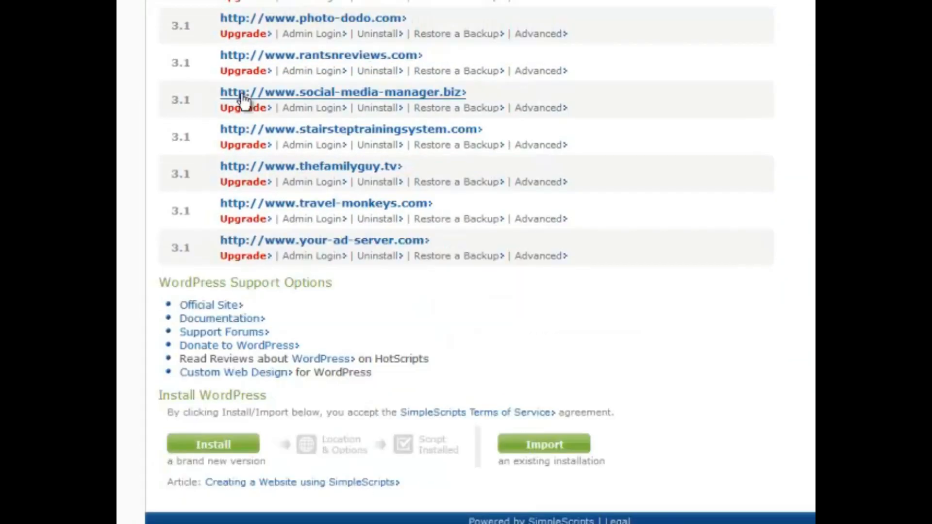
{"action": "left_click", "coordinate": [220, 446]}
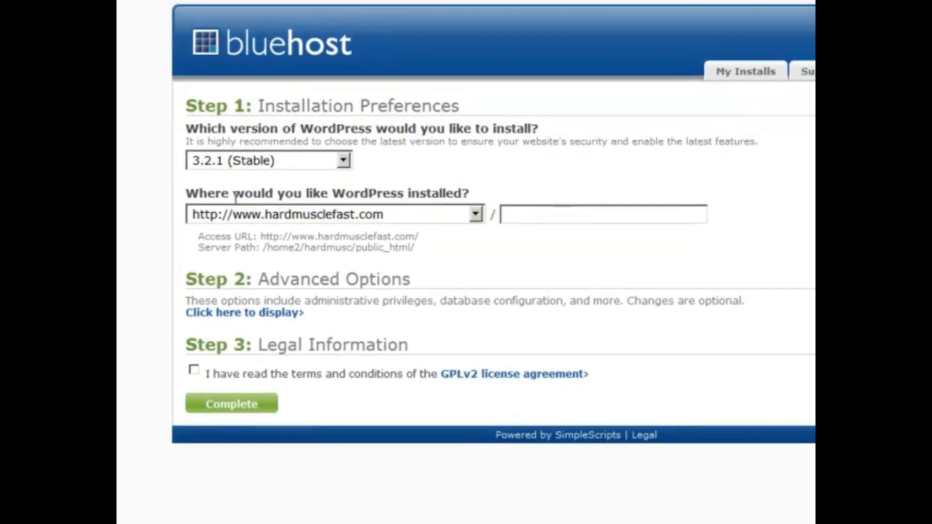
Step: Choose livermoretattoos.com as the WordPress install location
{"action": "left_click", "coordinate": [362, 217]}
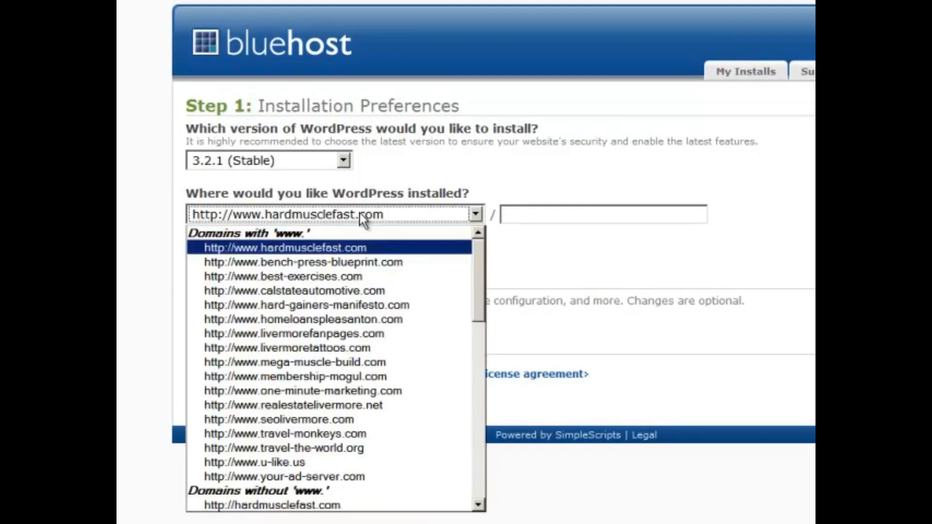
{"action": "scroll", "coordinate": [358, 380], "scroll_direction": "down", "scroll_amount": 5}
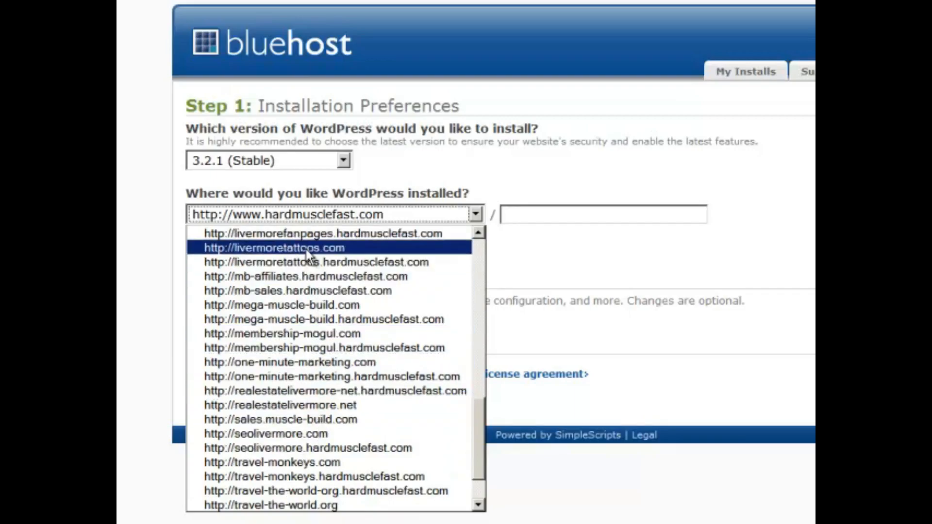
{"action": "scroll", "coordinate": [306, 250], "scroll_direction": "up", "scroll_amount": 2}
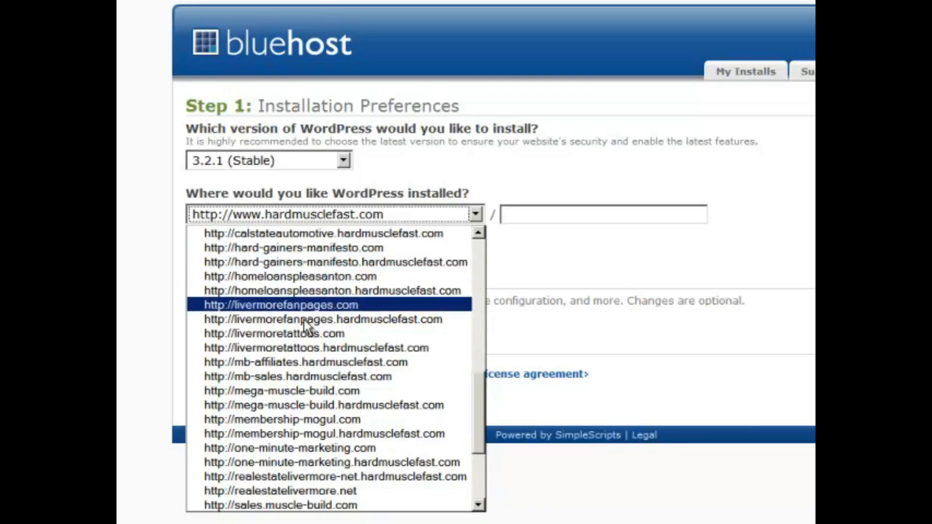
{"action": "left_click", "coordinate": [305, 334]}
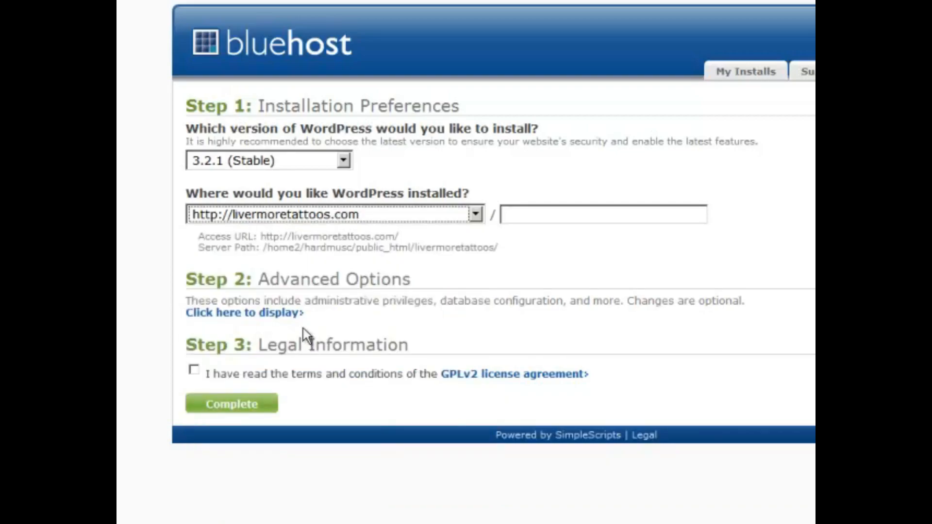
Step: Rename the site from 'My Blog' to 'Livermore Tattoos' in the advanced options
{"action": "left_click", "coordinate": [231, 313]}
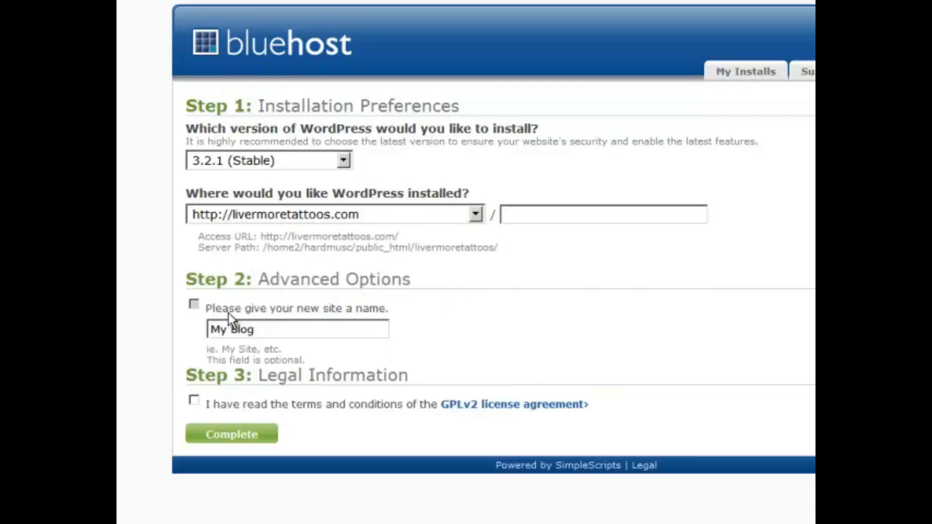
{"action": "left_click_drag", "start_coordinate": [277, 326], "coordinate": [200, 329]}
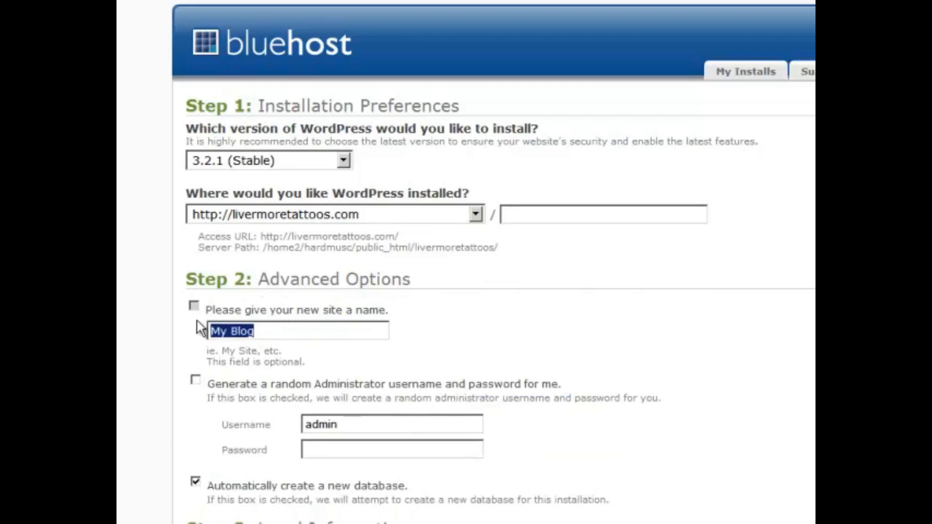
{"action": "type", "text": "Livermor"}
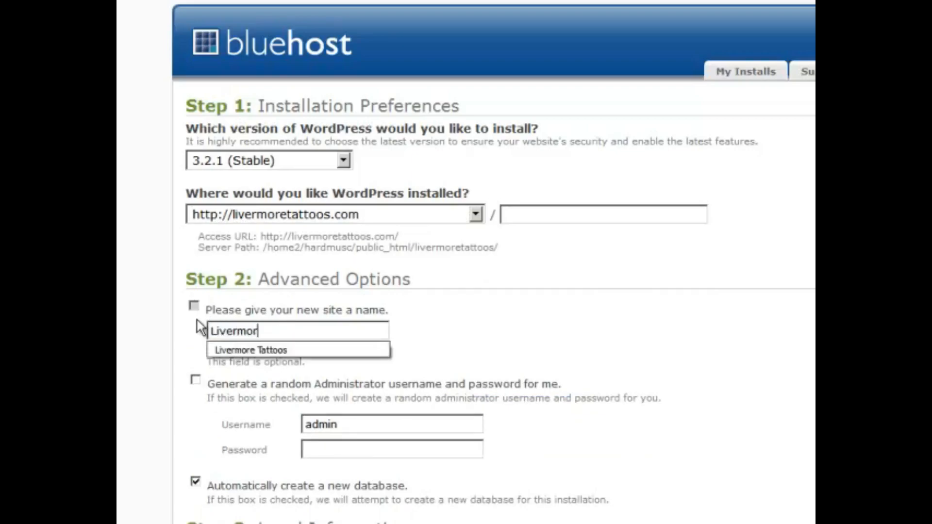
{"action": "type", "text": "e Tattos"}
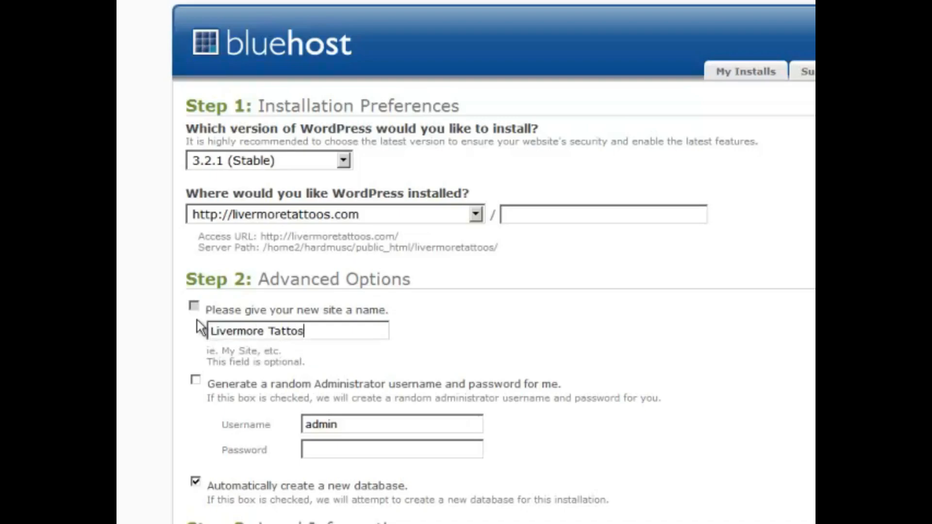
{"action": "key", "text": "BackSpace"}
{"action": "type", "text": "os"}
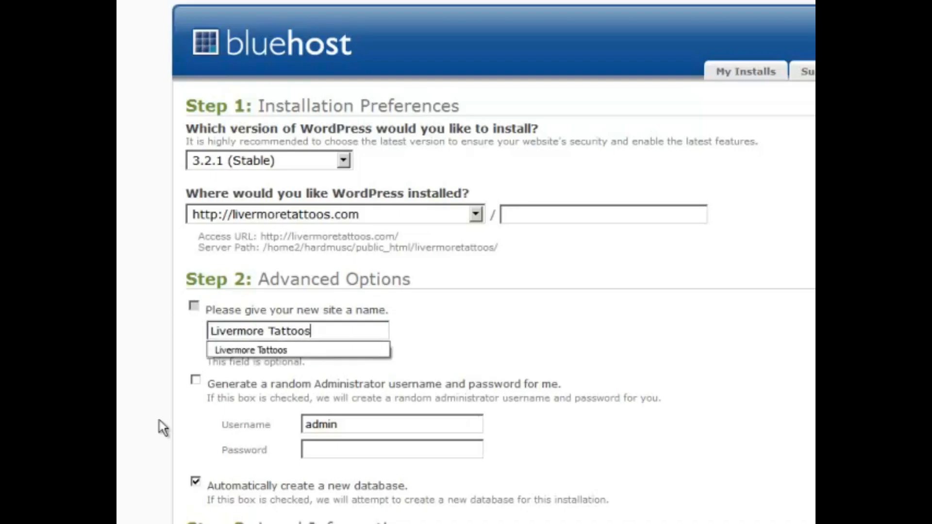
{"action": "left_click", "coordinate": [183, 421]}
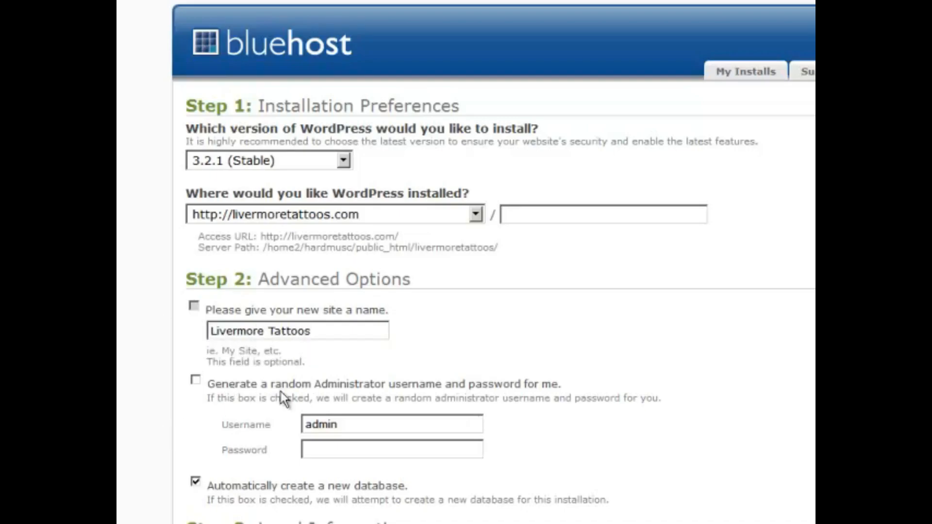
Step: Generate a random admin login, accept the GPLv2 terms, and submit the installation
{"action": "left_click", "coordinate": [195, 381]}
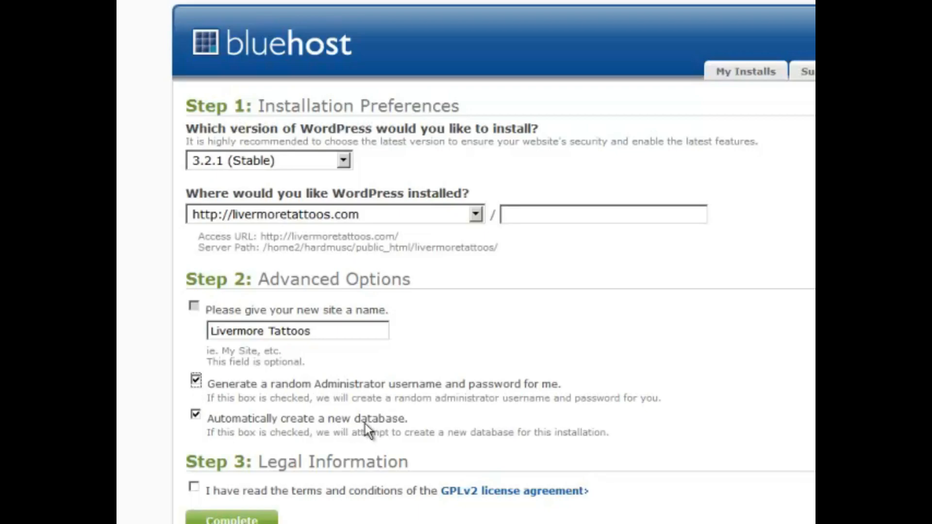
{"action": "left_click", "coordinate": [194, 487]}
{"action": "left_click", "coordinate": [202, 458]}
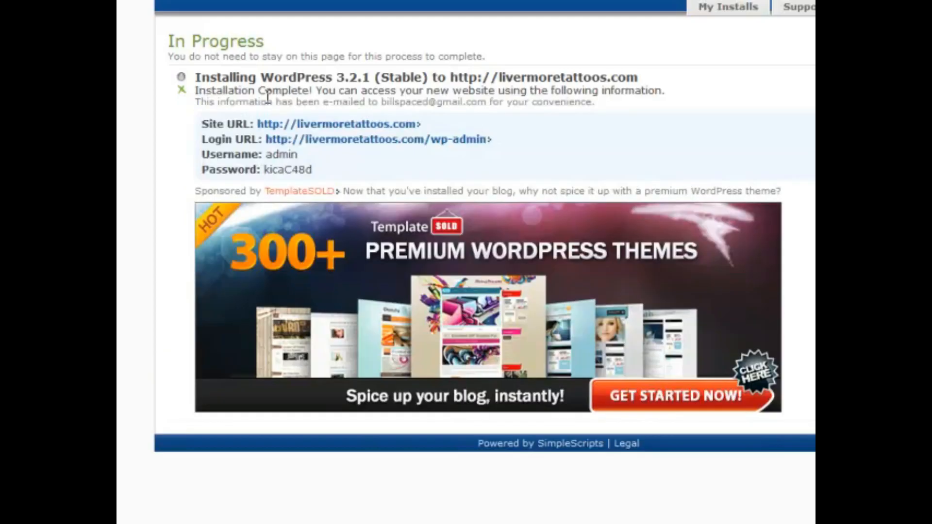
Step: Copy the generated admin password and open the wp-admin login URL
{"action": "double_click", "coordinate": [288, 171]}
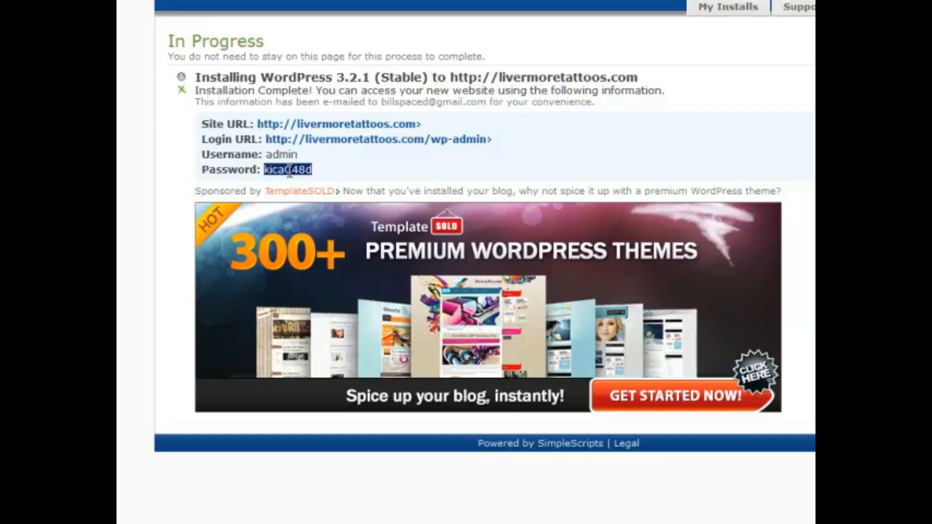
{"action": "left_click", "coordinate": [380, 144]}
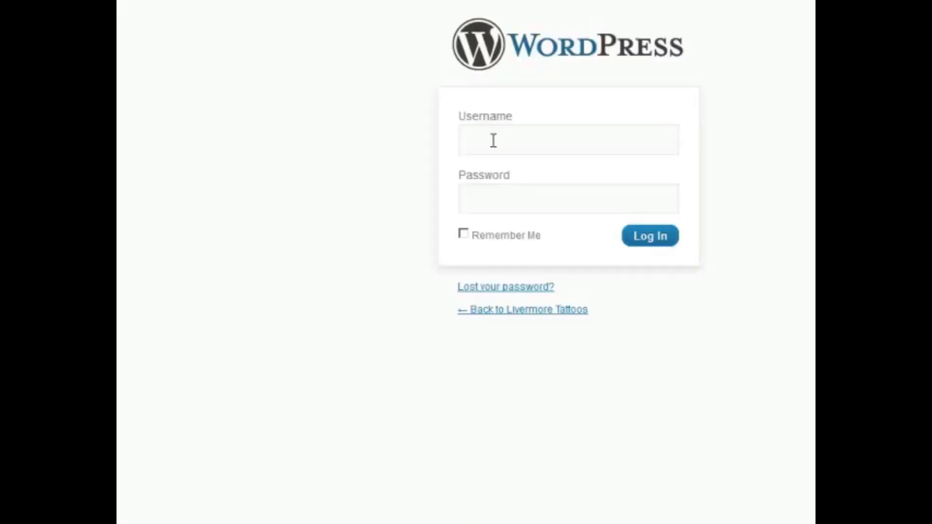
Step: Log in to WordPress as admin with the copied password
{"action": "left_click", "coordinate": [493, 141]}
{"action": "type", "text": "admin"}
{"action": "key", "text": "Tab"}
{"action": "key", "text": "ctrl+v"}
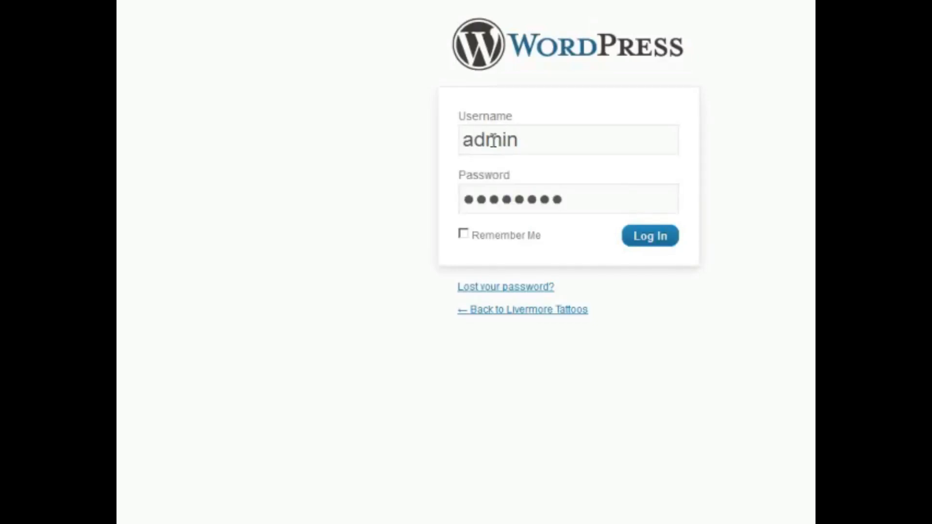
{"action": "left_click", "coordinate": [642, 235]}
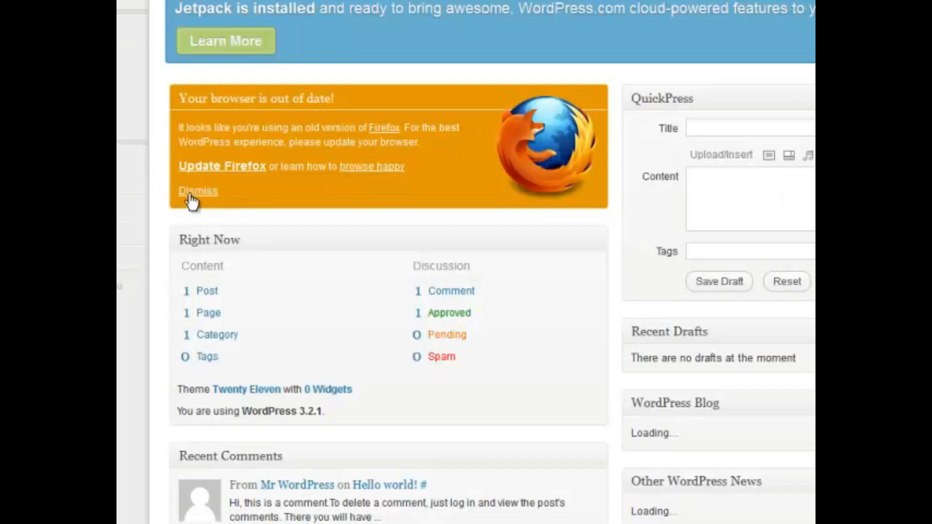
Step: Dismiss the browser notice, view the live Hello world! post, and close the save-password prompt
{"action": "left_click", "coordinate": [191, 194]}
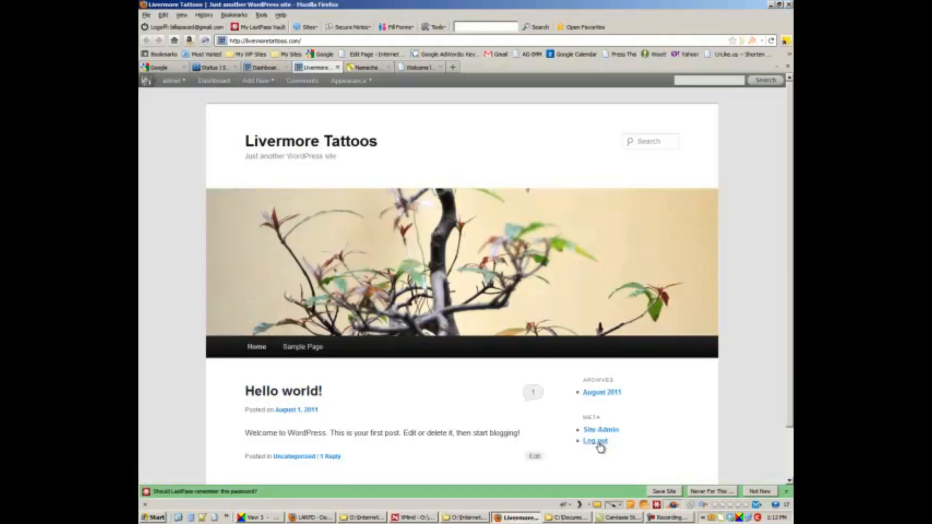
{"action": "scroll", "coordinate": [600, 444], "scroll_direction": "down", "scroll_amount": 3}
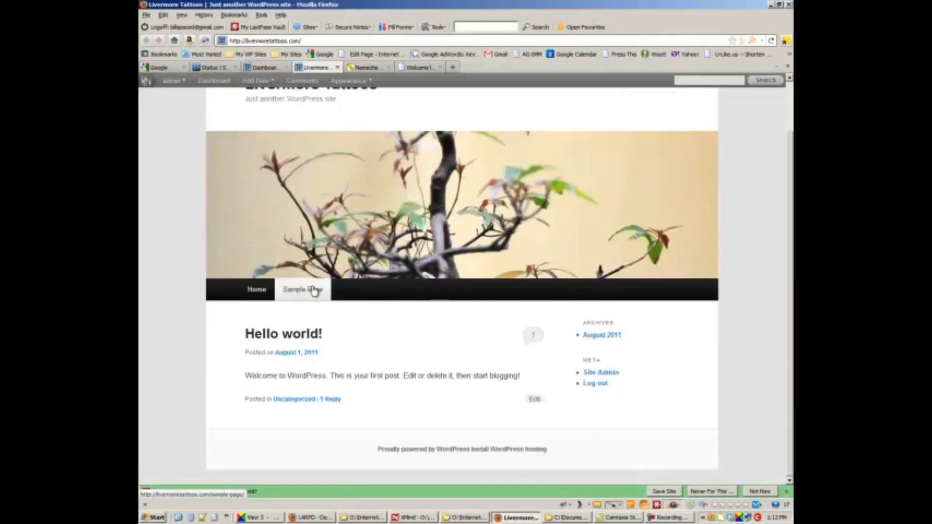
{"action": "left_click", "coordinate": [759, 492]}
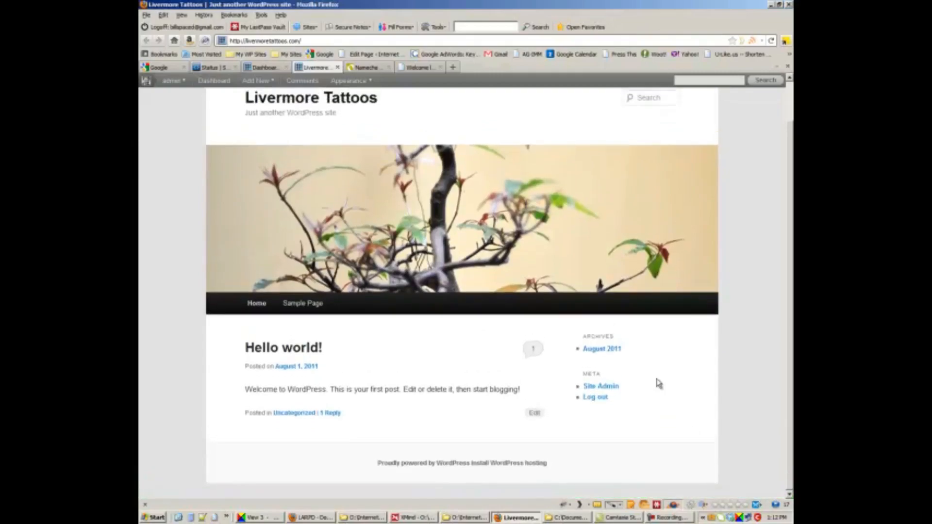